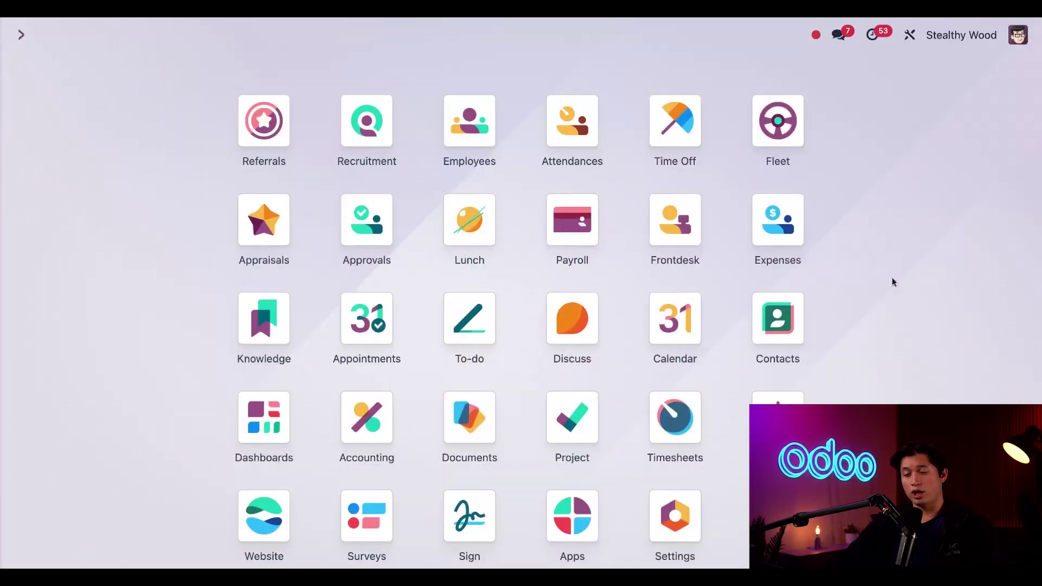
Open Referrals and finish the onboarding slides to reach the 516-point, Level 1 dashboard
click(278, 138)
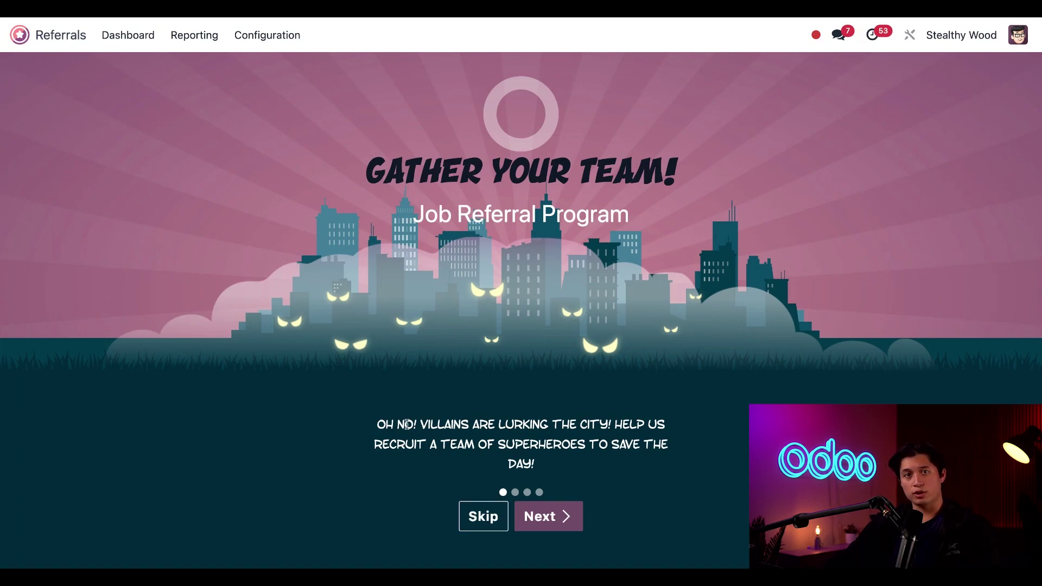
click(562, 519)
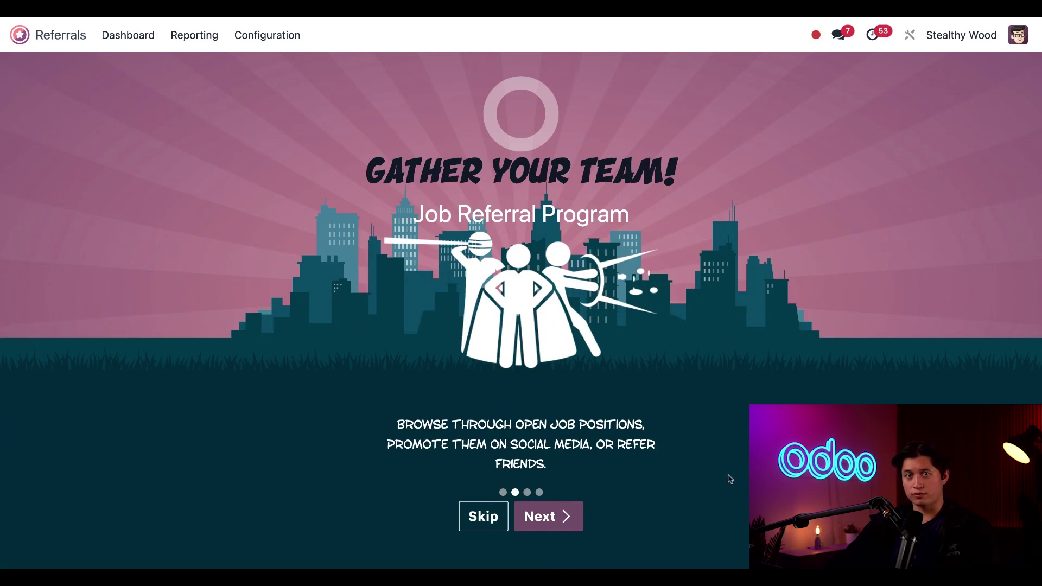
click(579, 509)
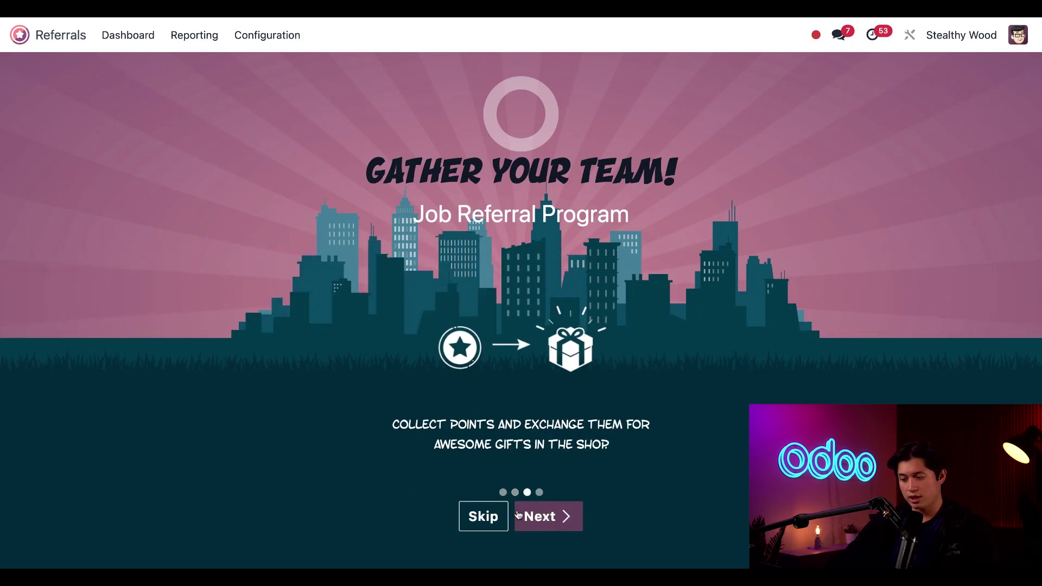
click(544, 520)
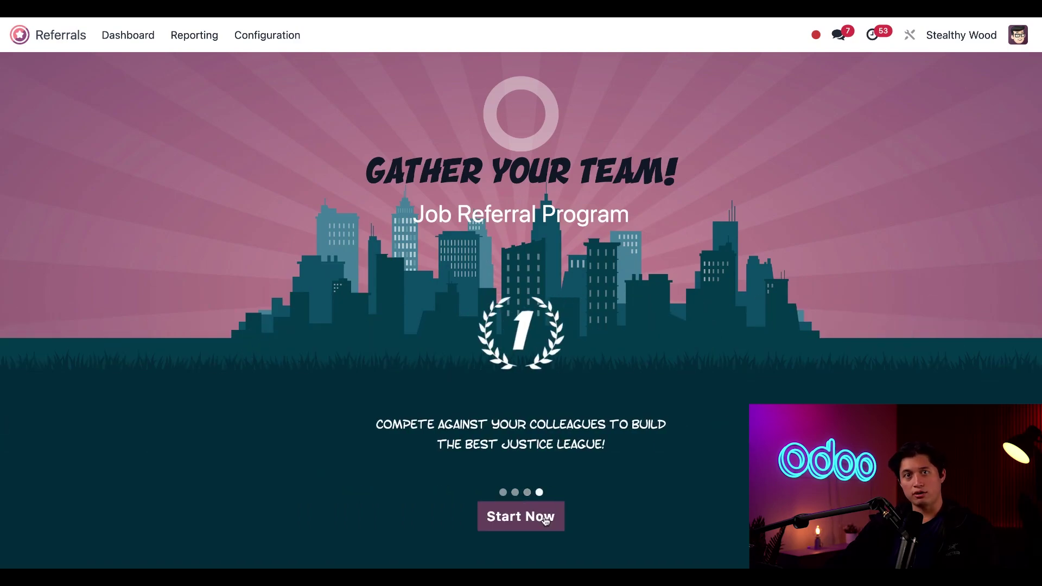
click(520, 516)
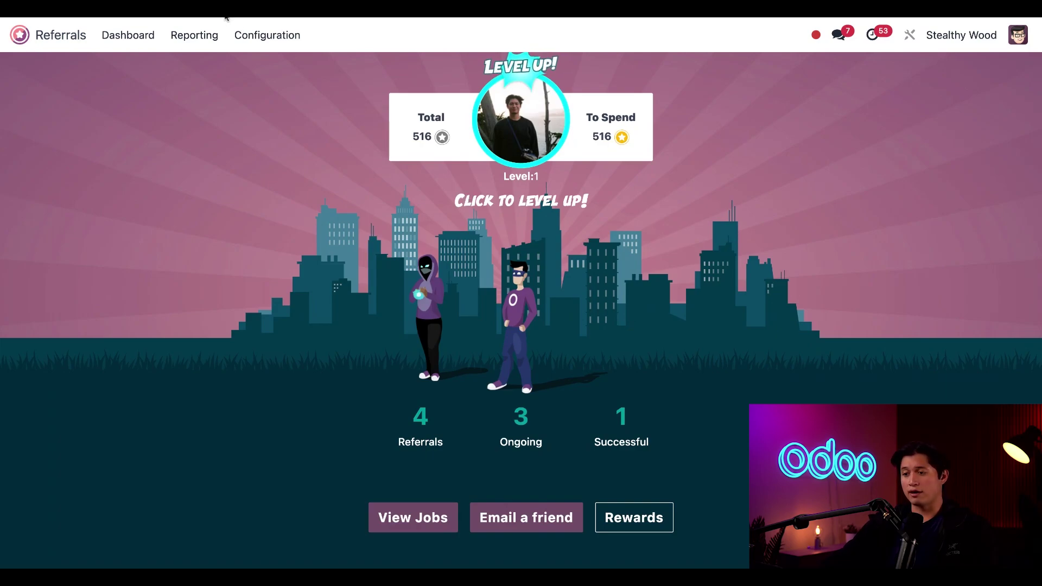
Review the four Onboarding slide texts, inspect the second slide, and cancel Force Onboarding
click(256, 36)
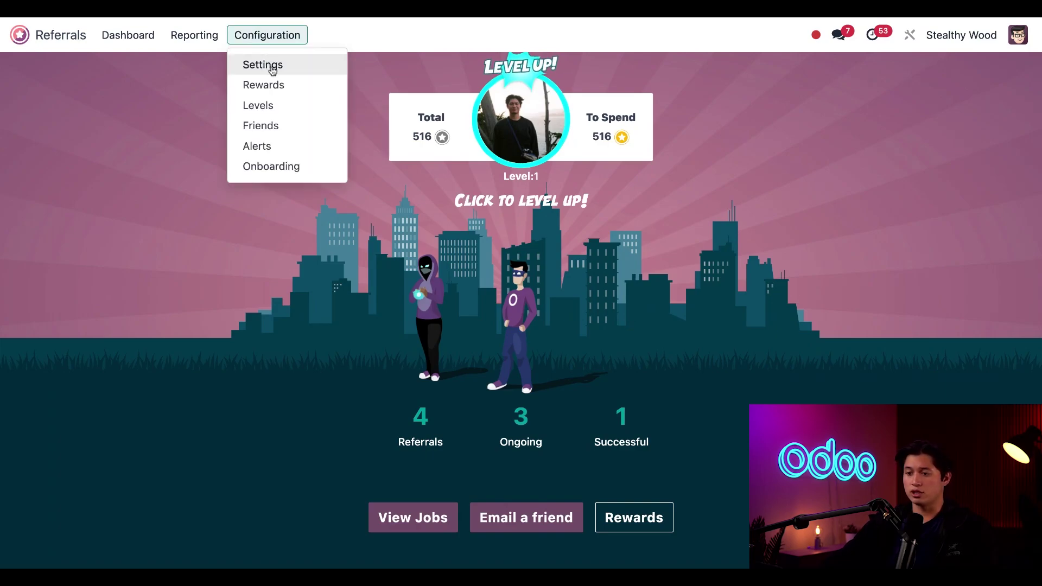
click(272, 167)
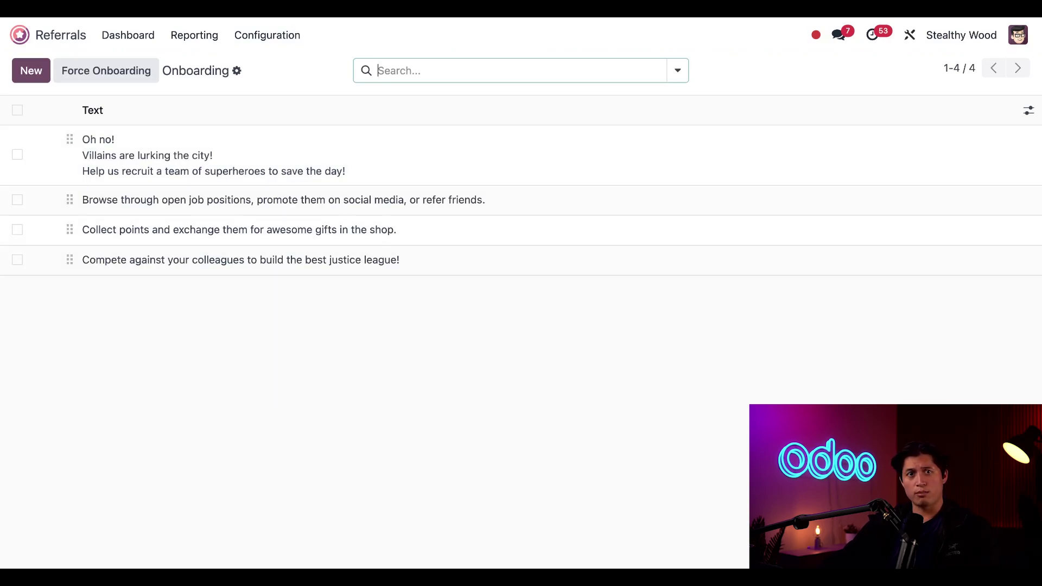
click(305, 202)
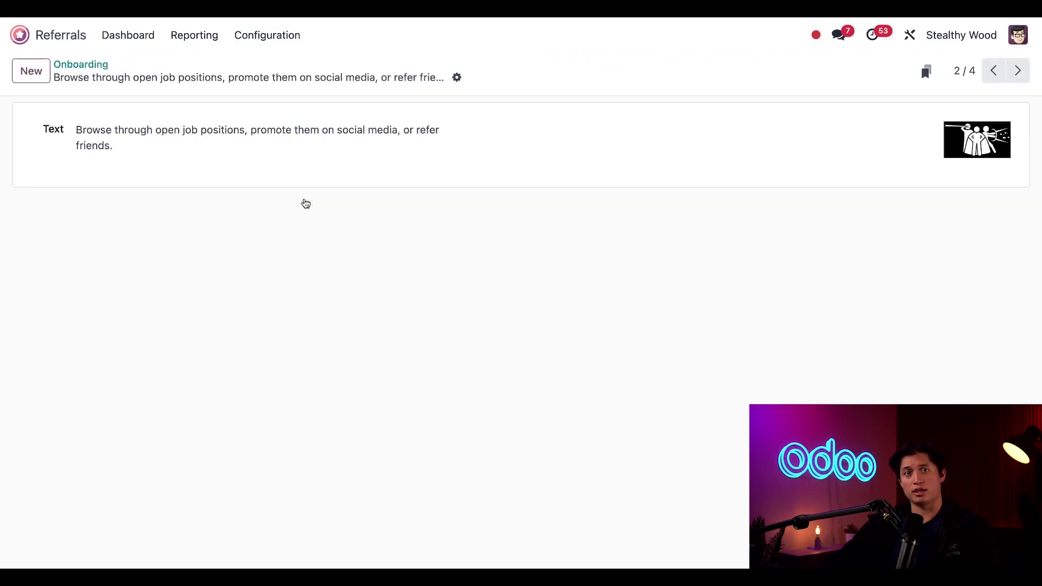
triple_click(302, 138)
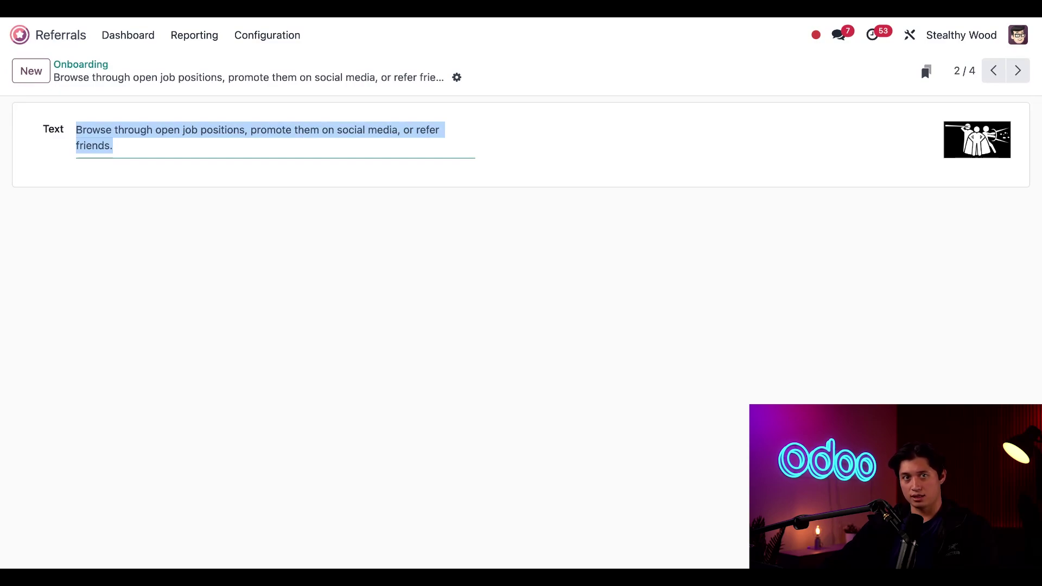
click(87, 64)
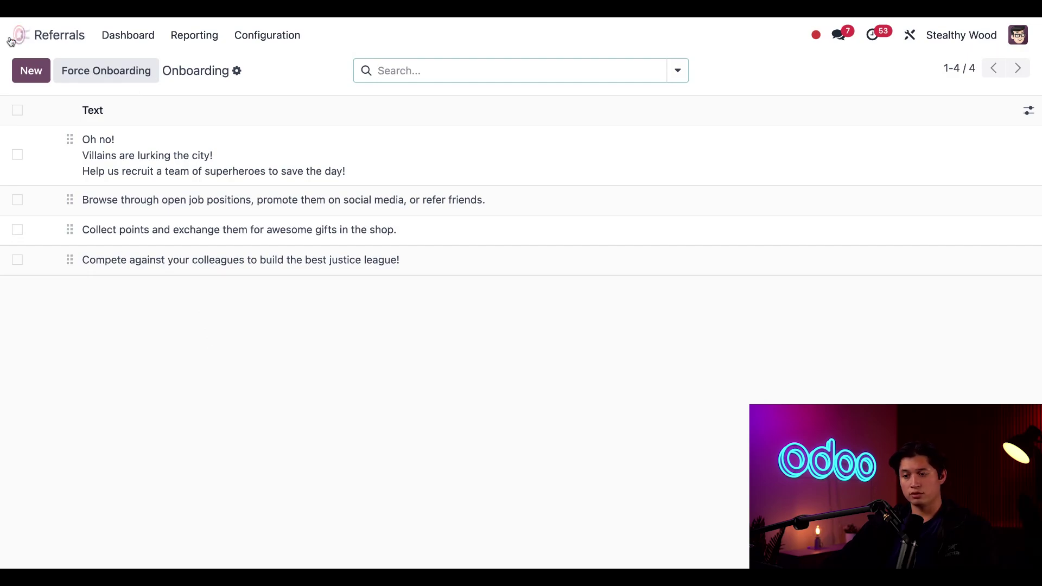
click(108, 69)
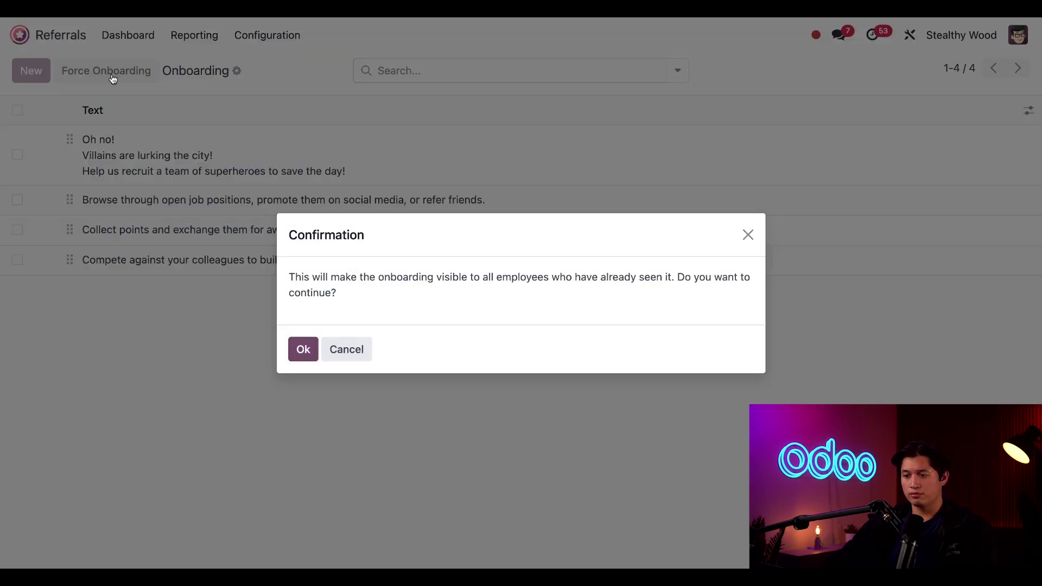
click(360, 350)
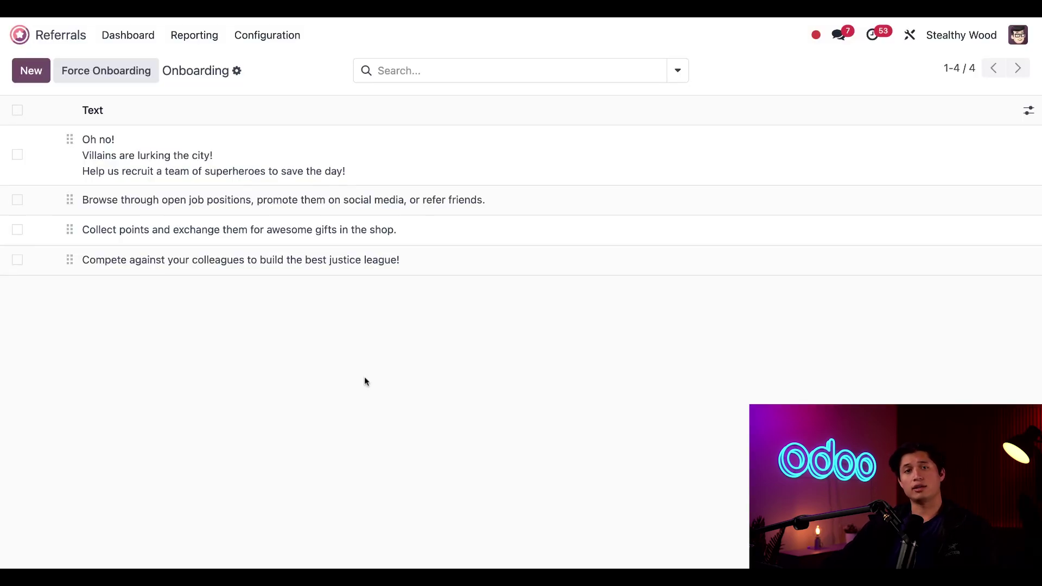
View the My Referrals cards from the dashboard's referral count, then return to the dashboard
click(129, 34)
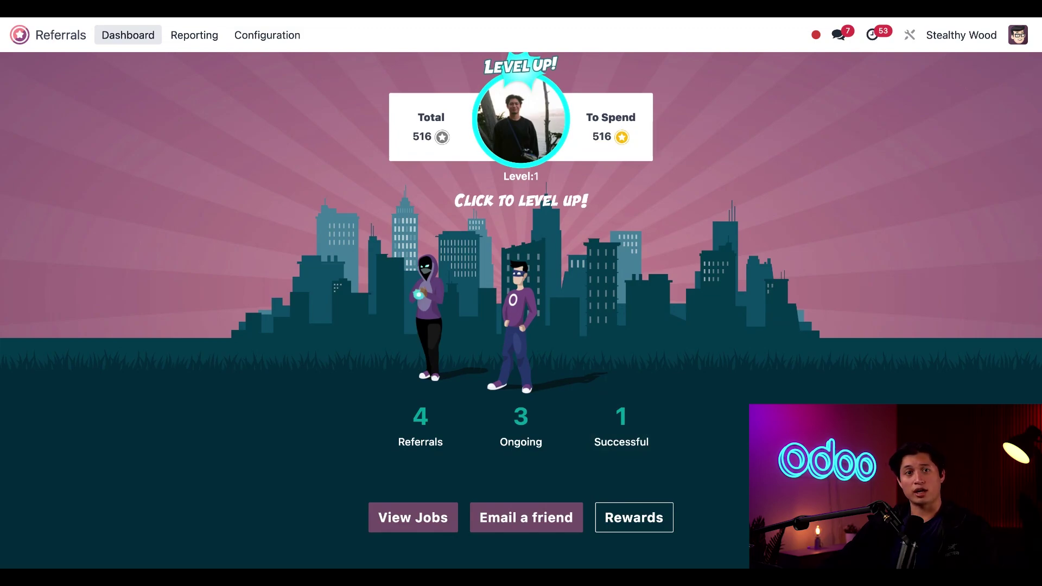
click(431, 427)
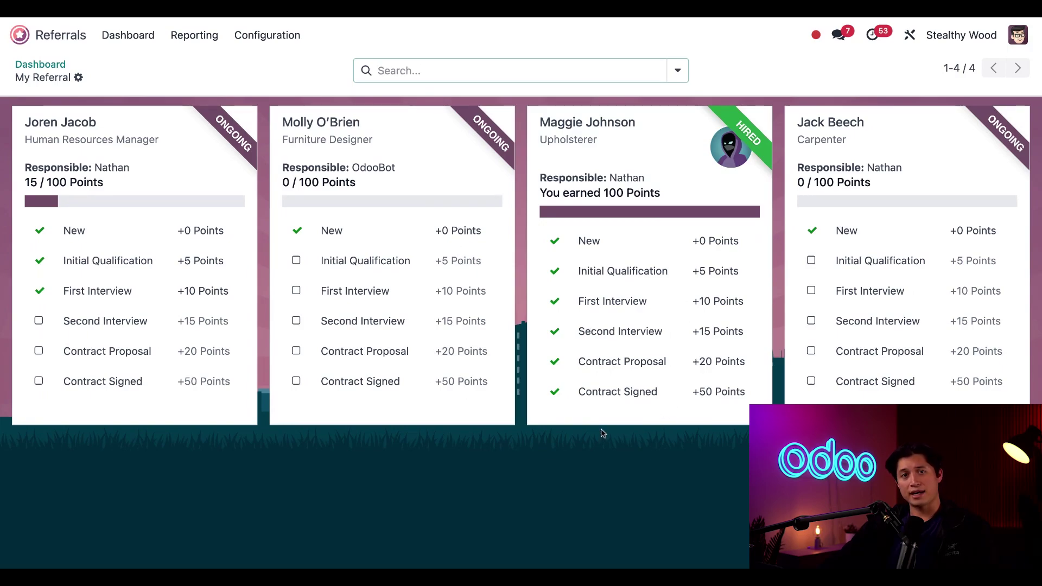
click(42, 65)
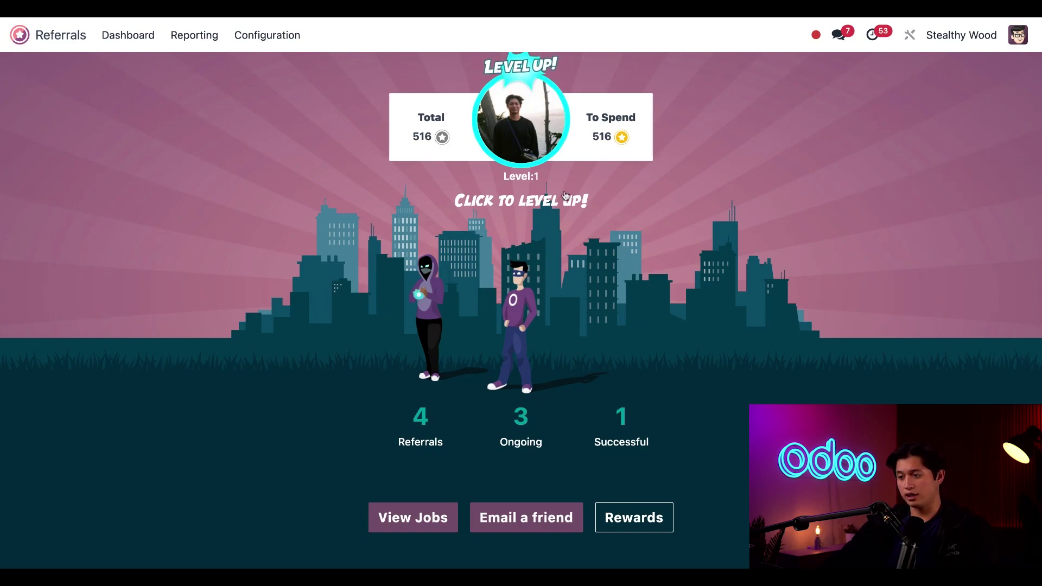
Level up the profile from Level 1 to Level 2 and browse the open job positions
click(518, 147)
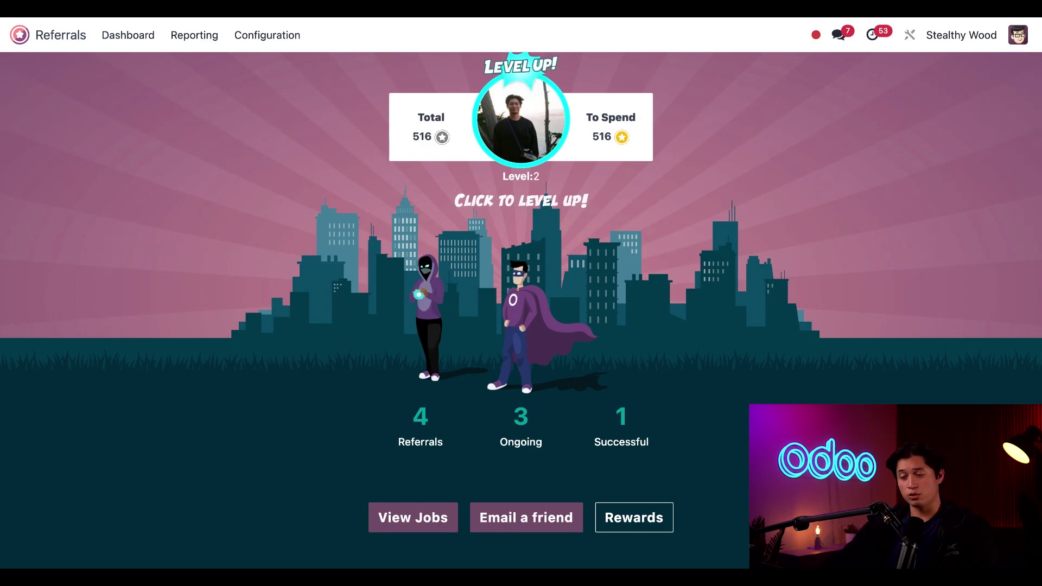
click(413, 518)
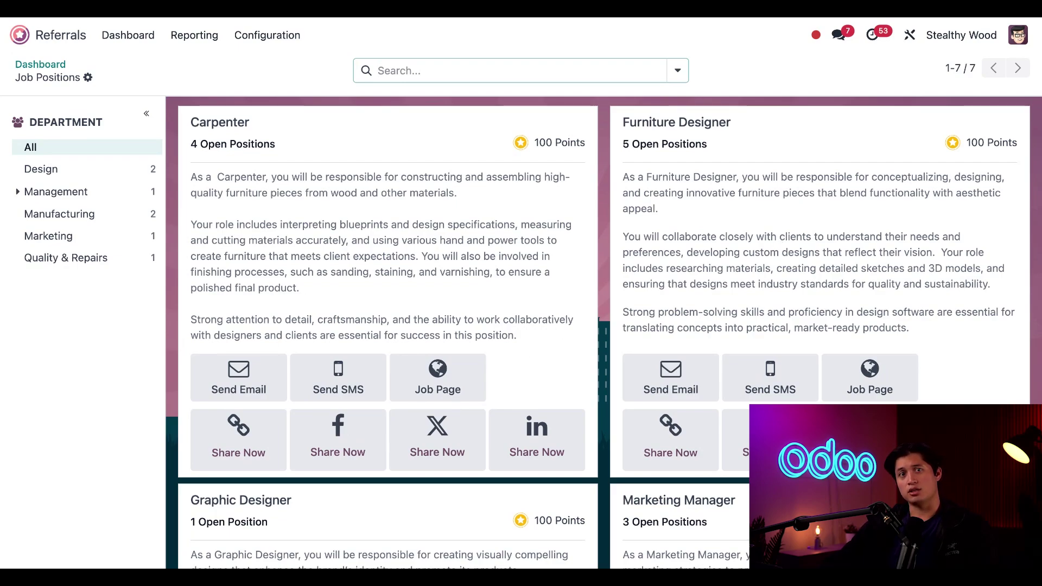
E-mail the Furniture Designer job offer to the candidate's address, greeting her by name after Hello
click(683, 385)
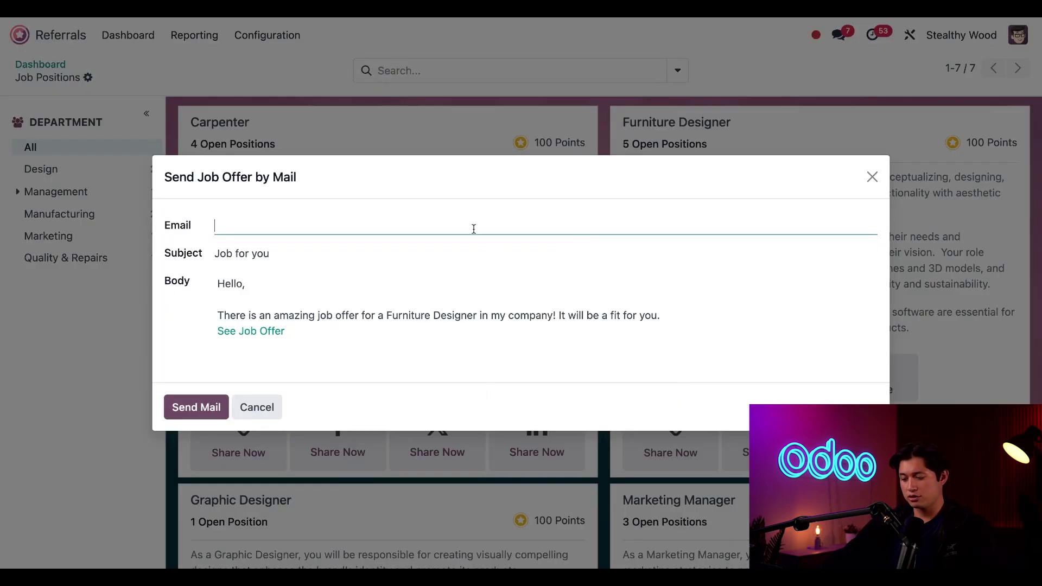
text(molly)
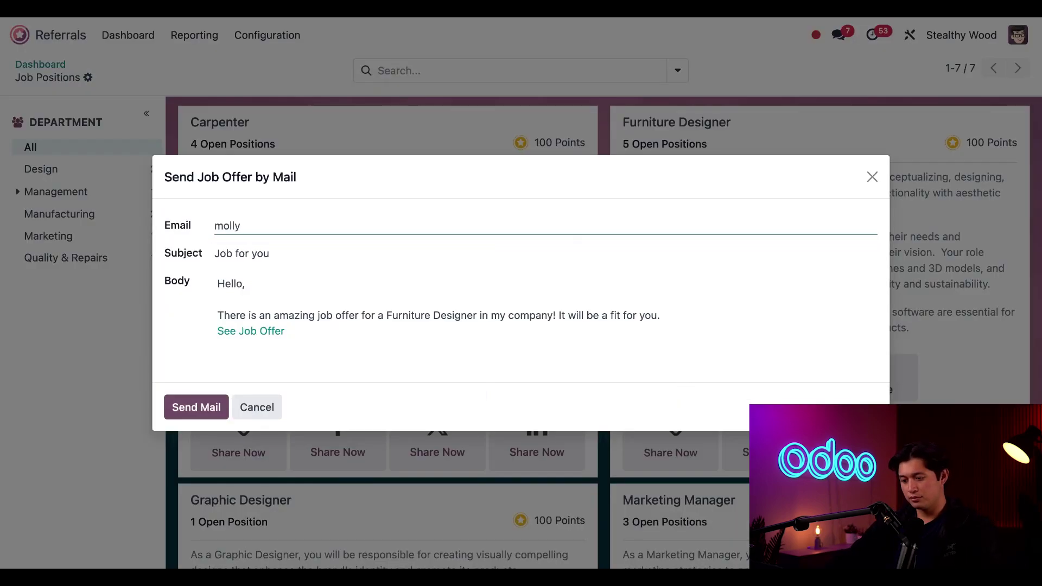
text(@example.com)
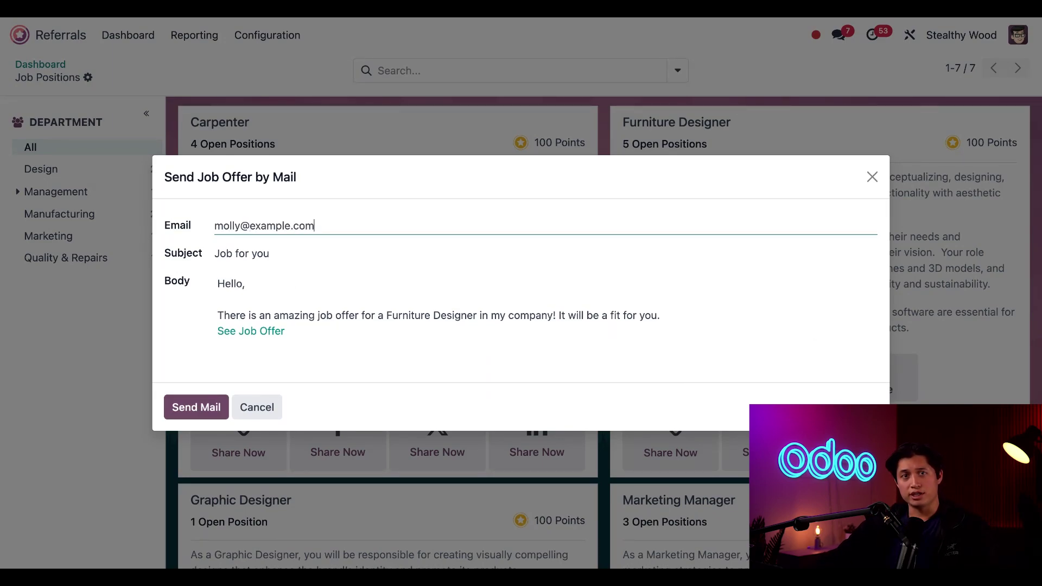
click(244, 284)
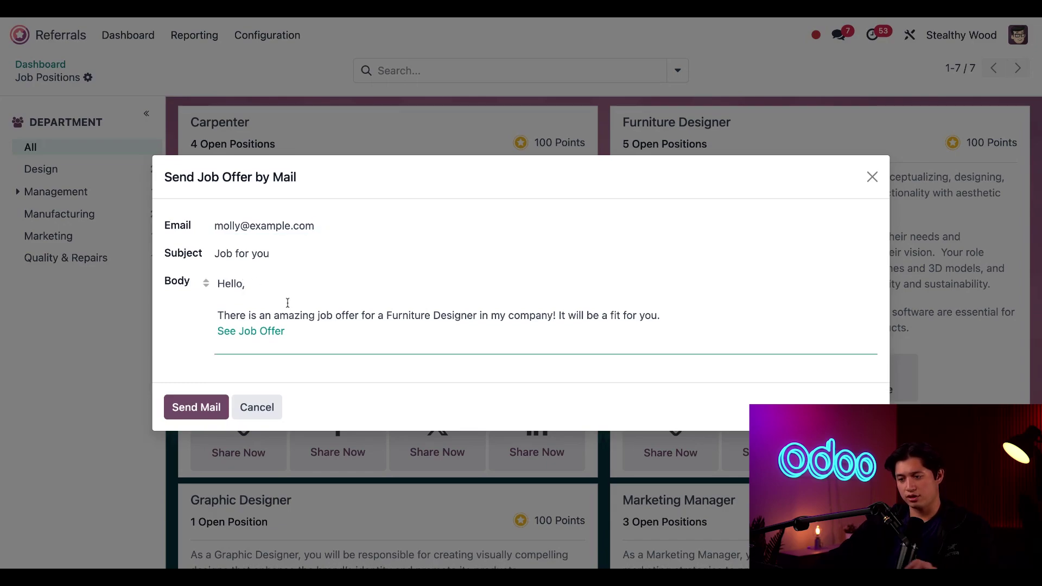
text(Molly)
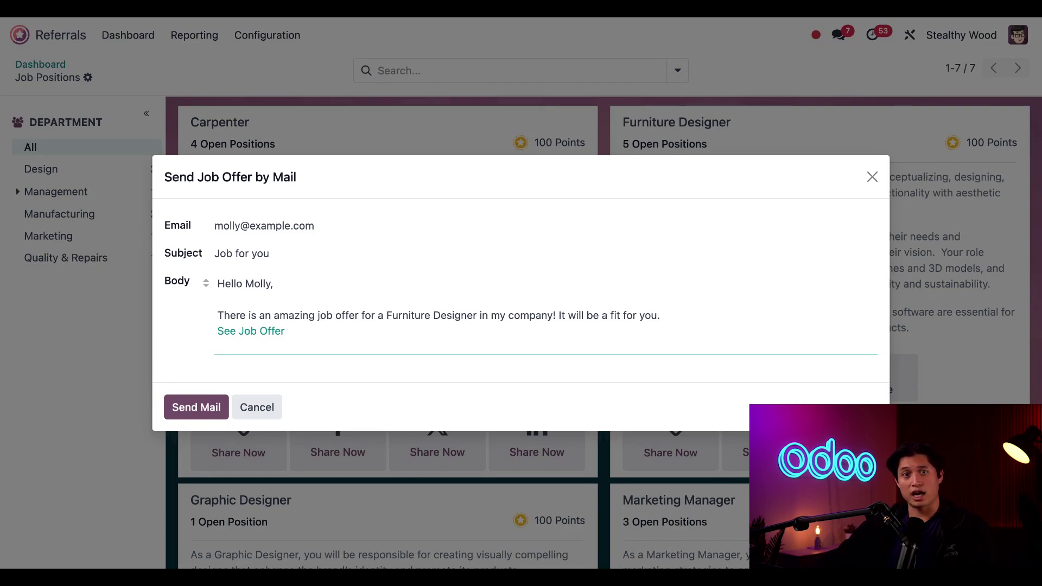
click(196, 412)
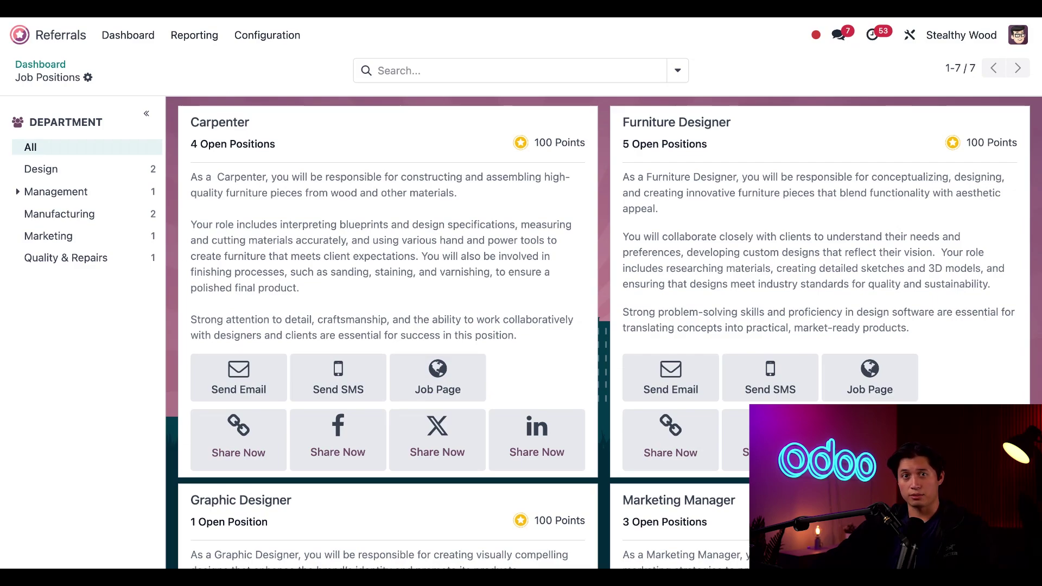
In Recruitment, open the 1 new Furniture Designer application
click(20, 36)
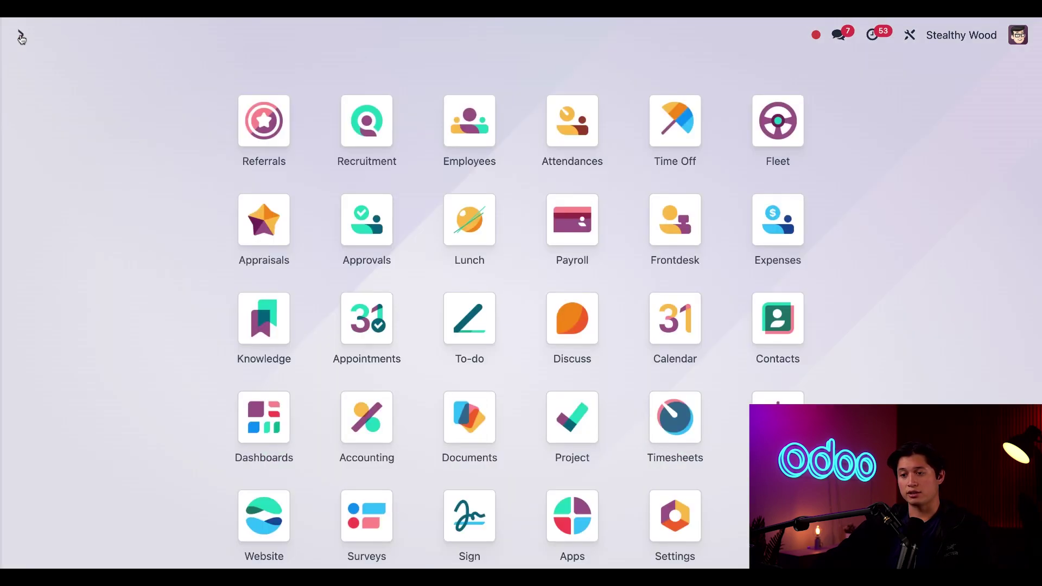
click(347, 139)
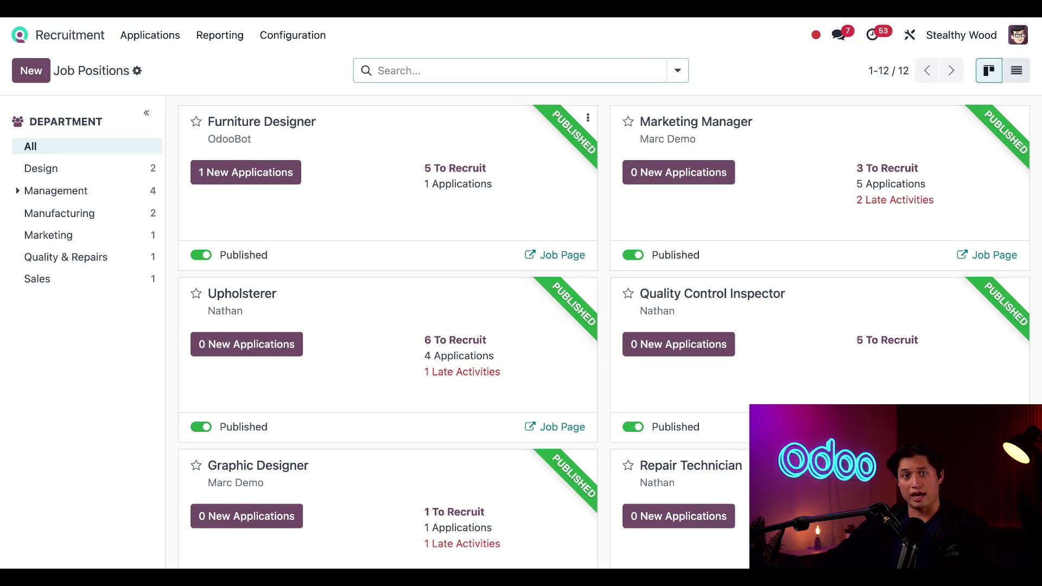
click(259, 176)
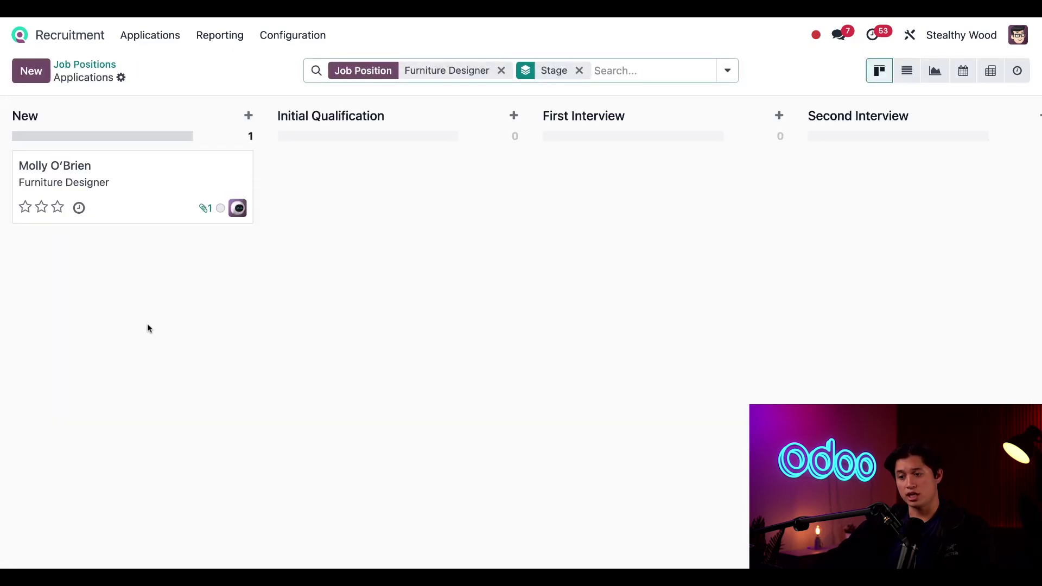
Review the candidate's referral details and move her application to Contract Signed, marking her hired
click(157, 181)
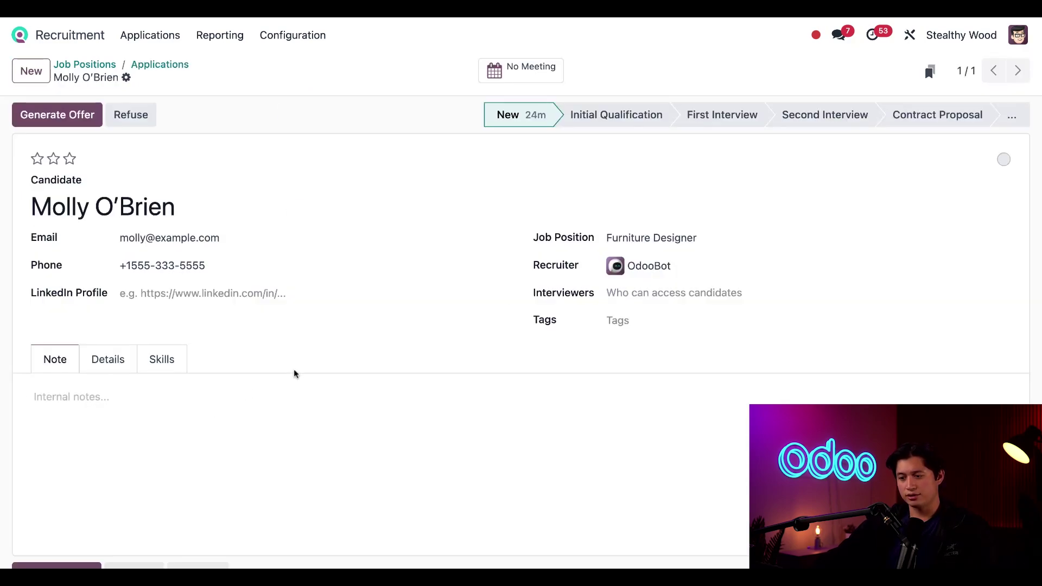
click(108, 359)
scroll(451, 323, down, 3)
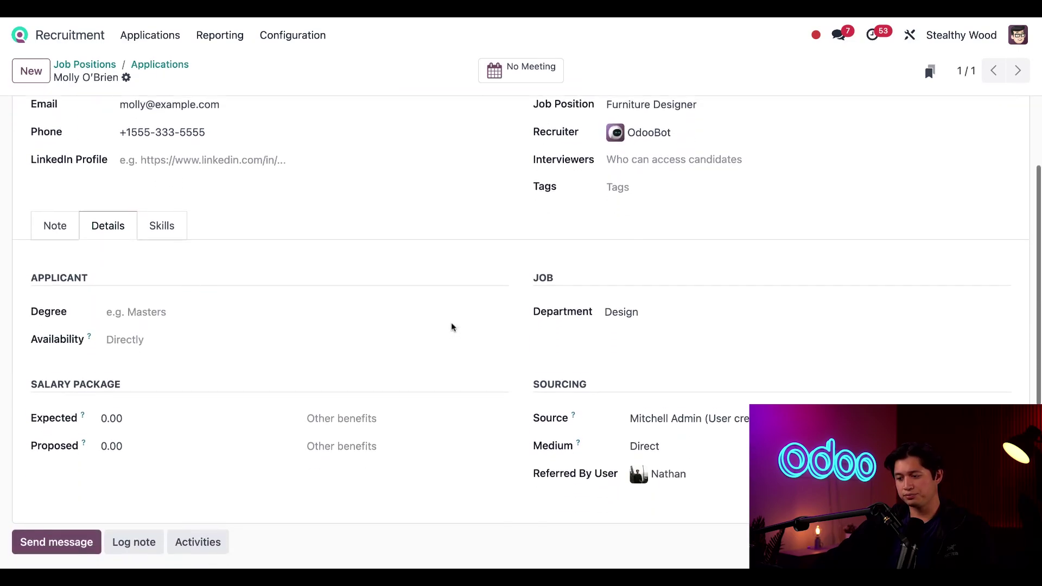
scroll(451, 323, down, 1)
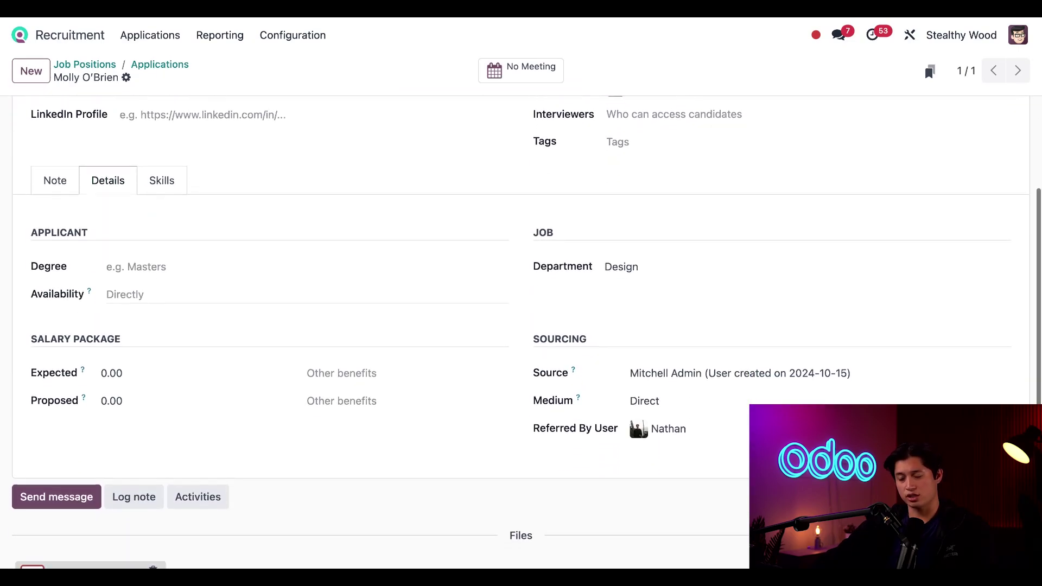
scroll(608, 461, down, 3)
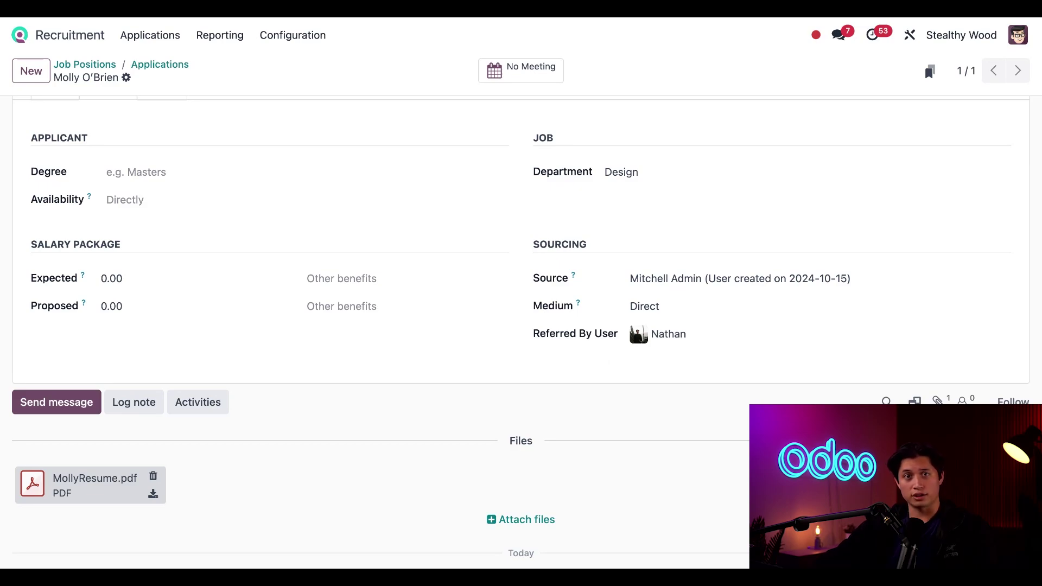
scroll(699, 263, up, 5)
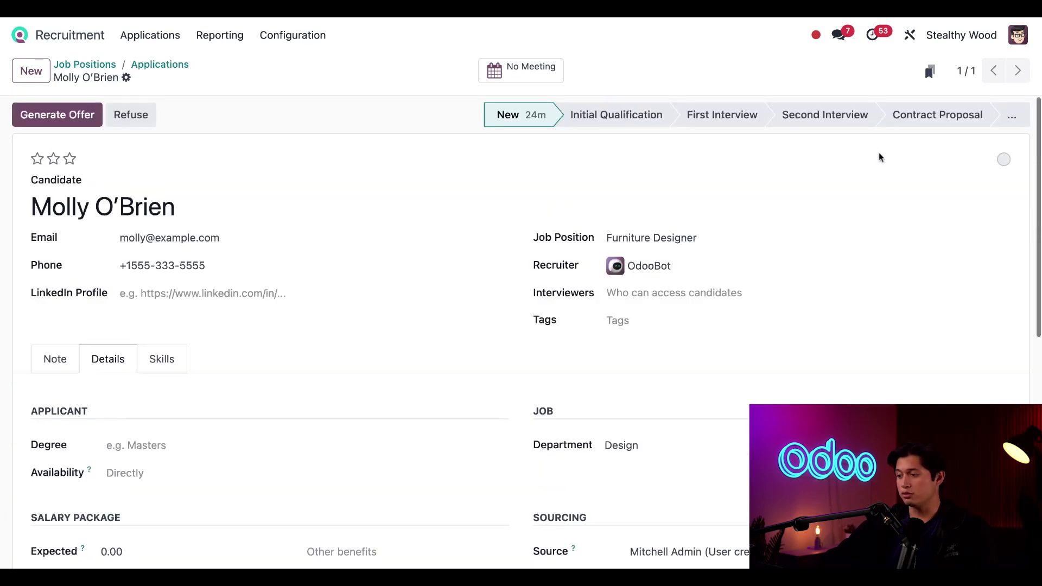
click(1012, 114)
click(975, 148)
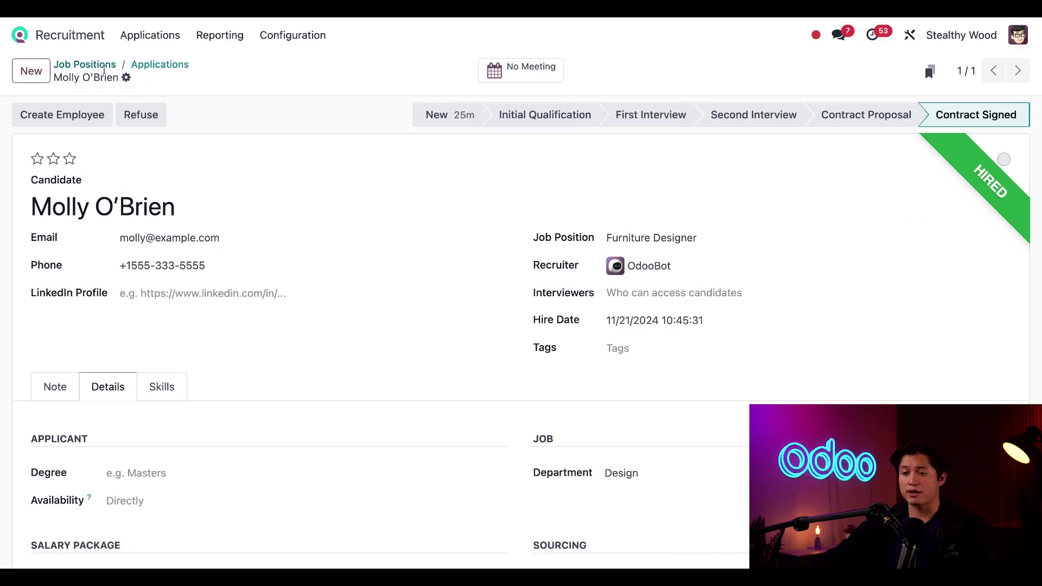
Back in Referrals, choose the dog as the hired referral's new avatar, reaching 616 points
click(20, 35)
click(261, 129)
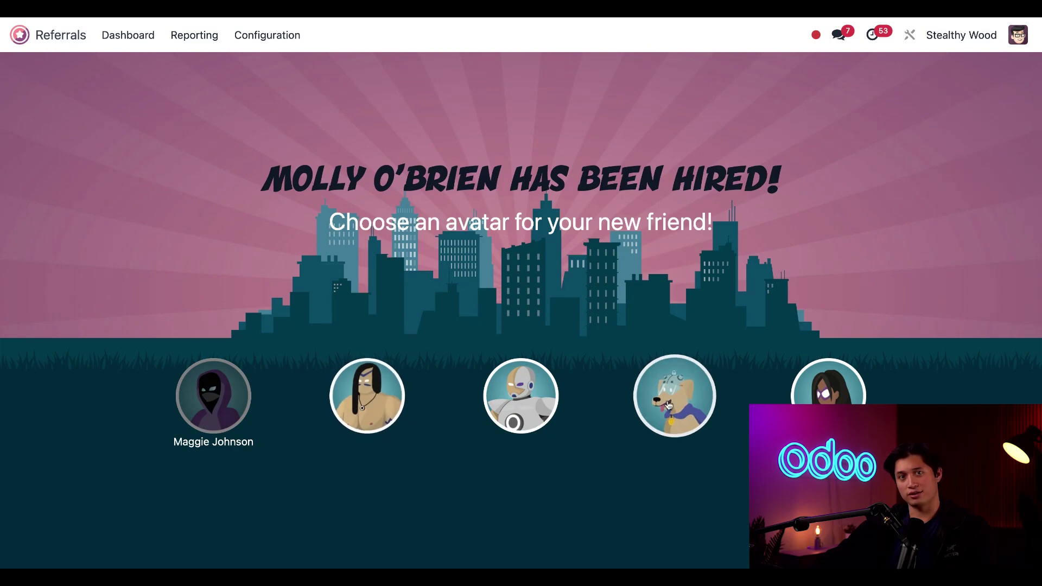
click(669, 406)
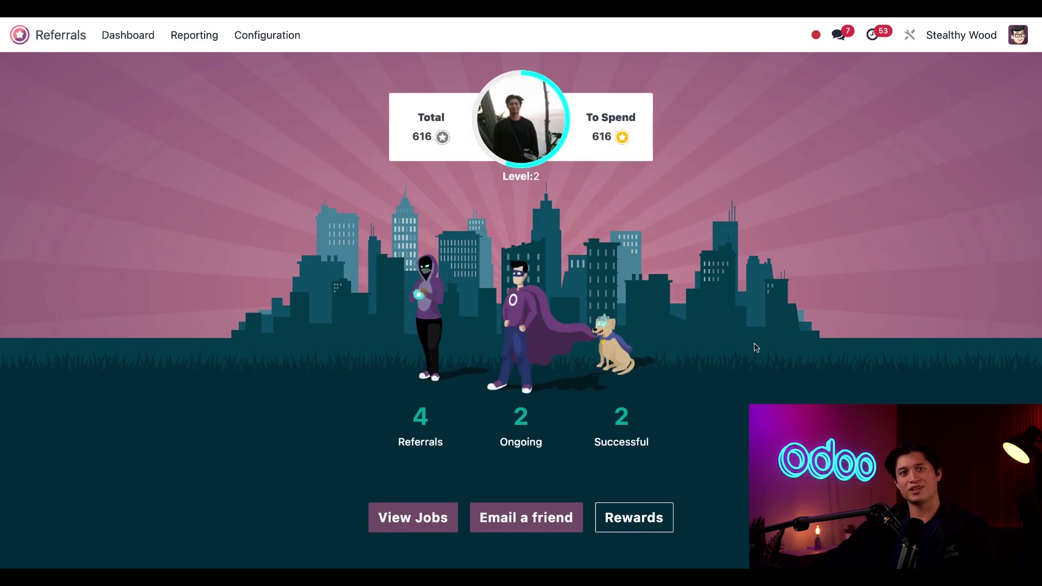